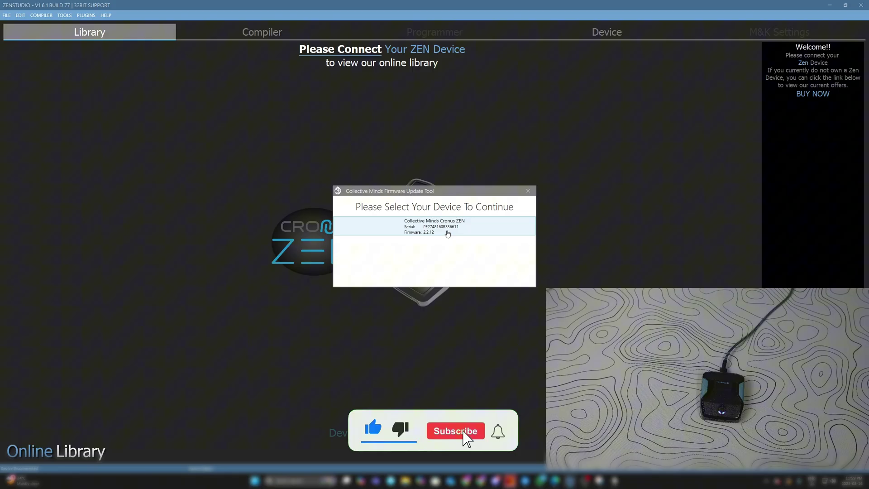
# - Update the Cronus ZEN to the latest available firmware, version 2.2.12, and close the firmware update tool
pyautogui.moveTo(448, 234)
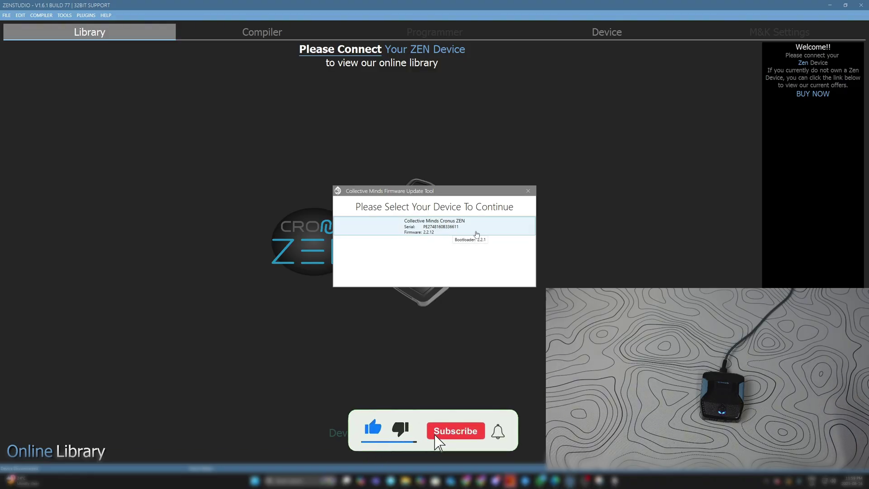
pyautogui.click(455, 231)
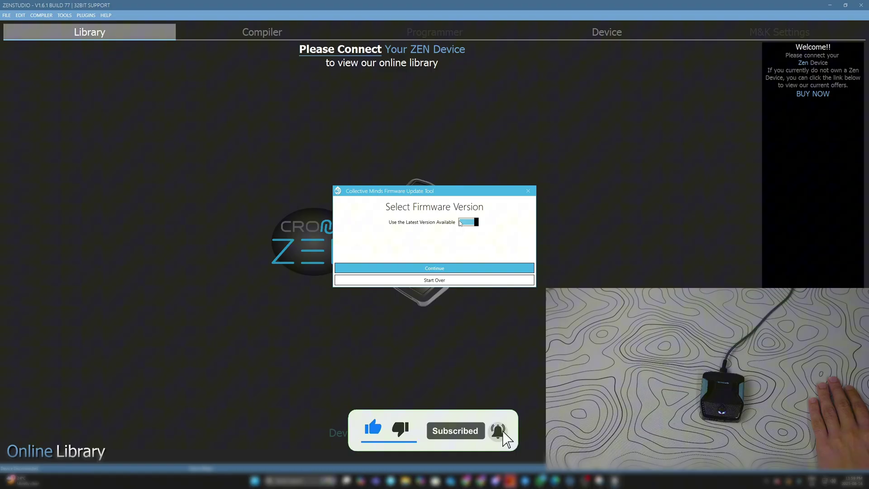
pyautogui.click(506, 268)
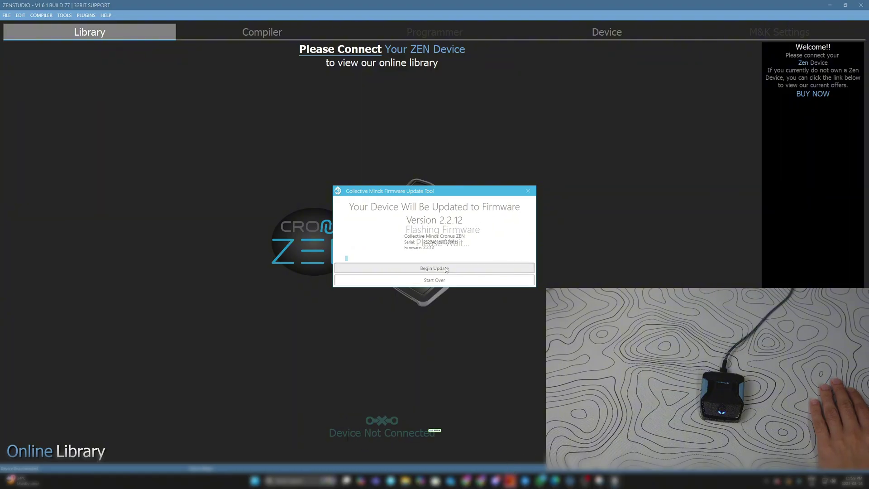
pyautogui.click(525, 268)
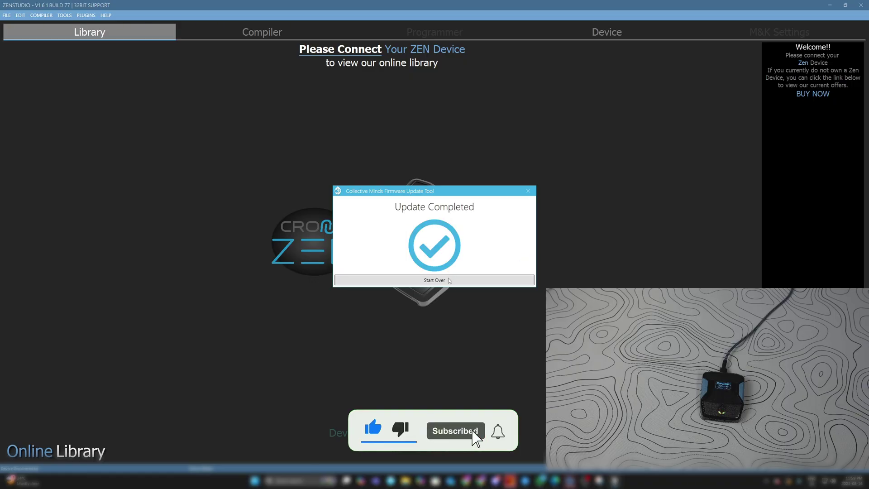
pyautogui.click(528, 190)
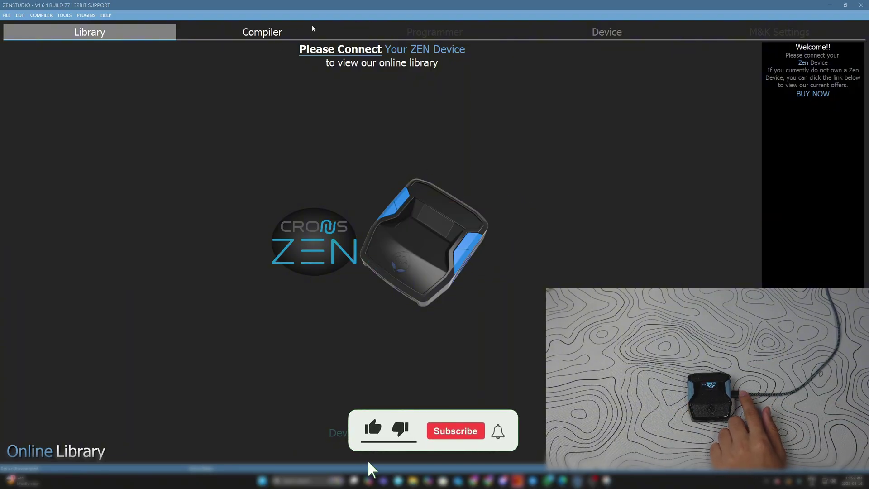
# - Open the GPC Compiler, detect the connected Cronus Zen, and open the Programmer's script list
pyautogui.click(276, 32)
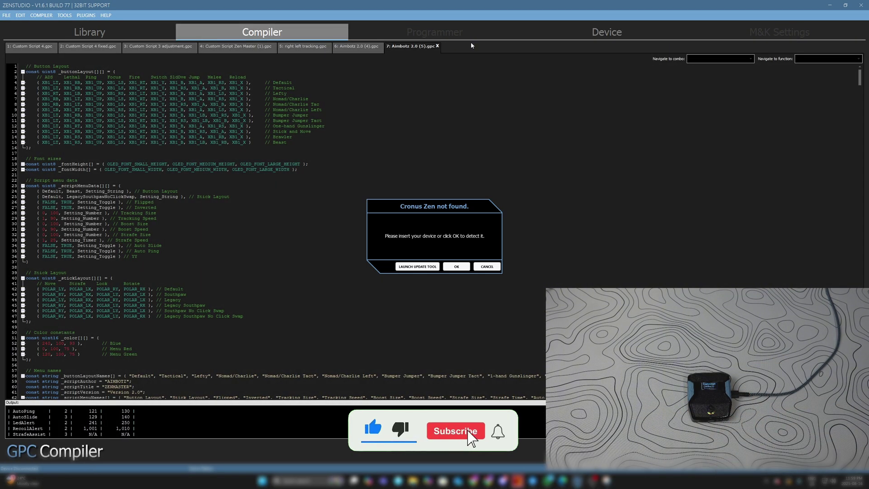
pyautogui.click(454, 266)
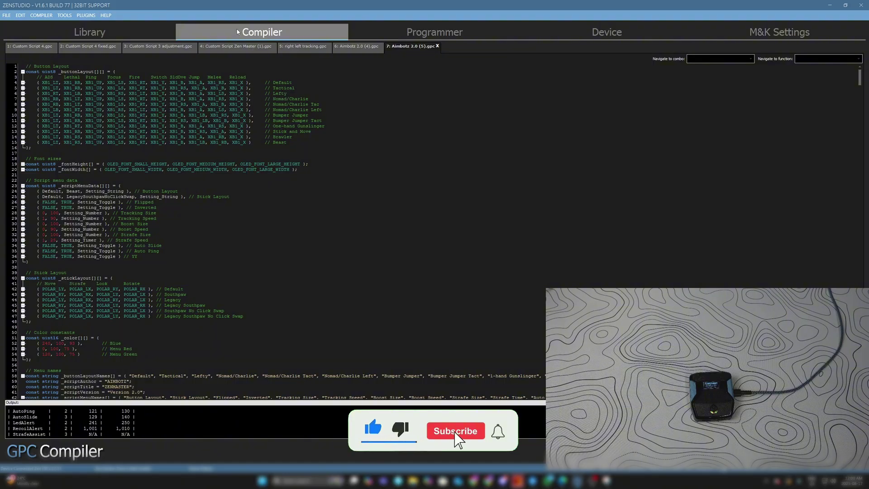
pyautogui.click(427, 33)
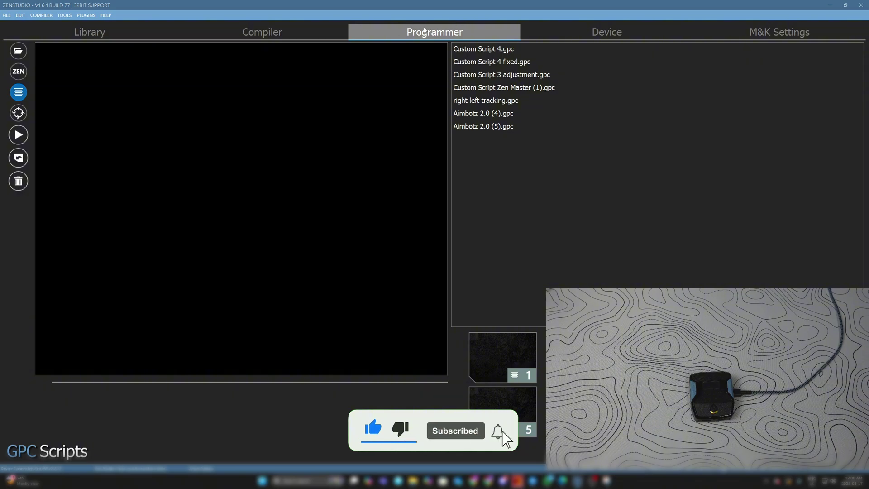
# - Browse the newest community scripts in the Online Library
pyautogui.click(87, 35)
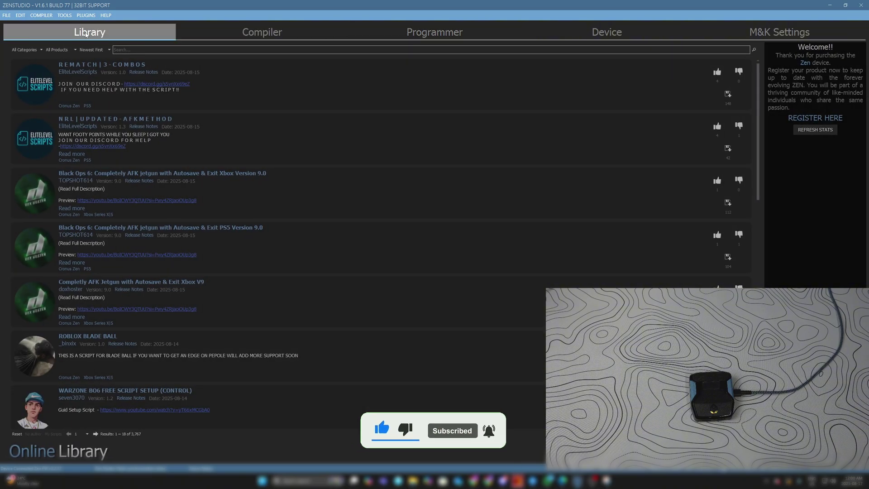
pyautogui.scroll(-12, 389, 217)
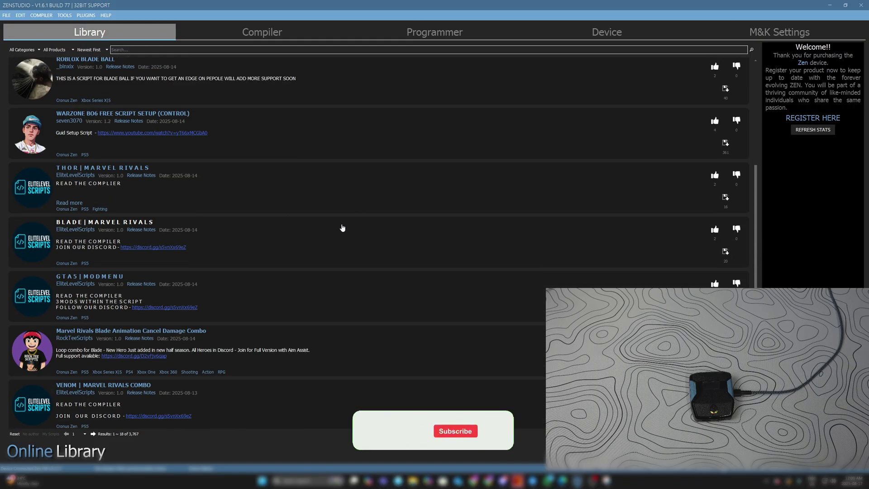
pyautogui.scroll(12, 319, 231)
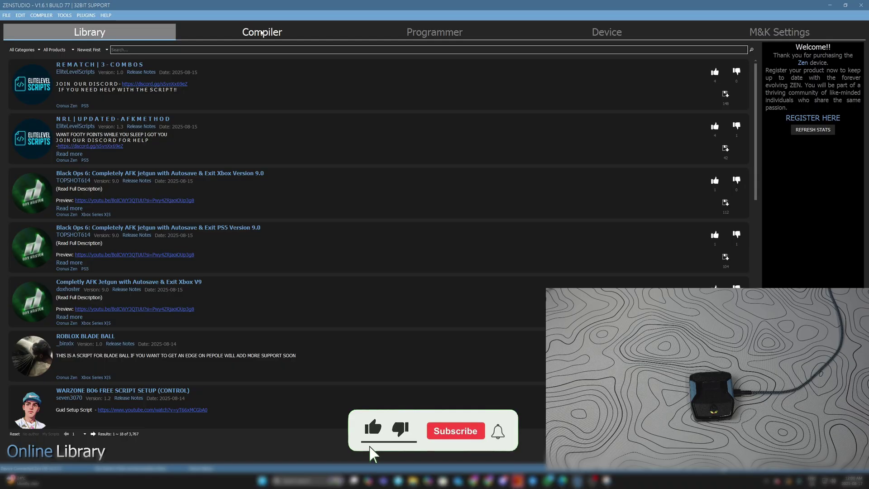
# - Show the newest Cronus Zen gamepacks in the Programmer
pyautogui.click(435, 32)
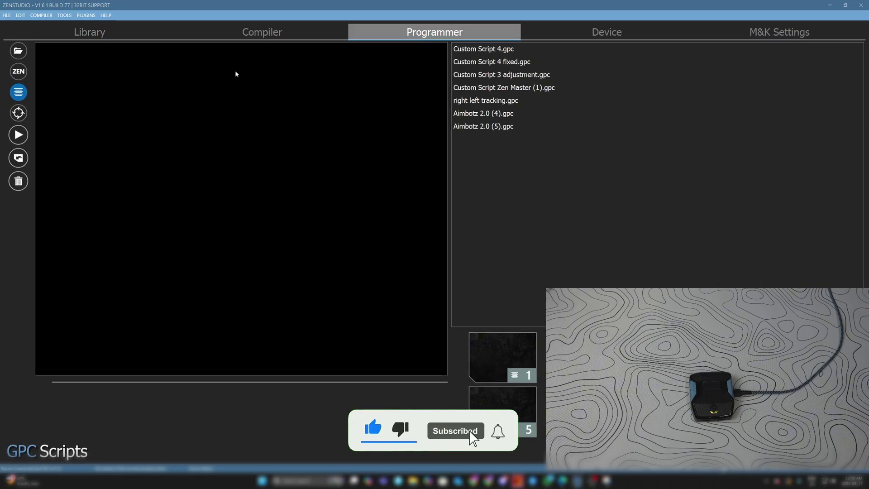
pyautogui.click(18, 71)
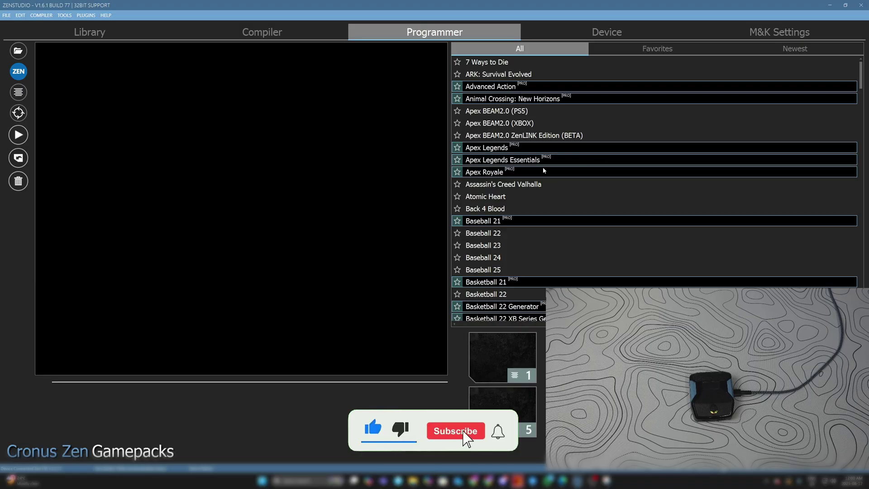
pyautogui.click(771, 53)
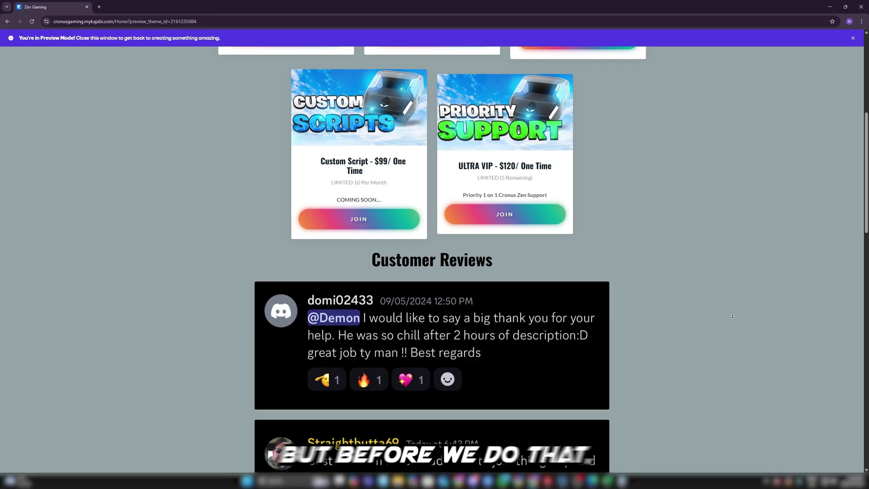
# - Look over the Zen Gaming website's customer reviews and the general-chat conversation on the Zen Vip Server in Discord
pyautogui.scroll(-10, 729, 342)
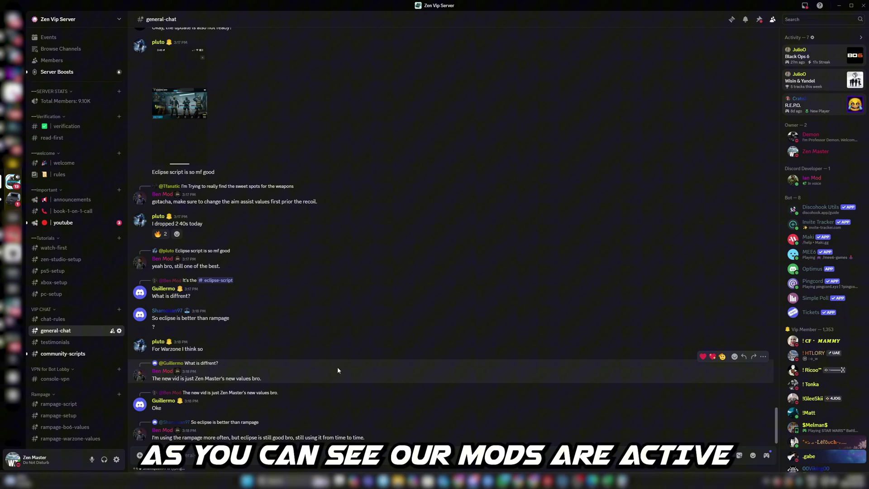
pyautogui.scroll(15, 337, 370)
pyautogui.scroll(-1, 66, 310)
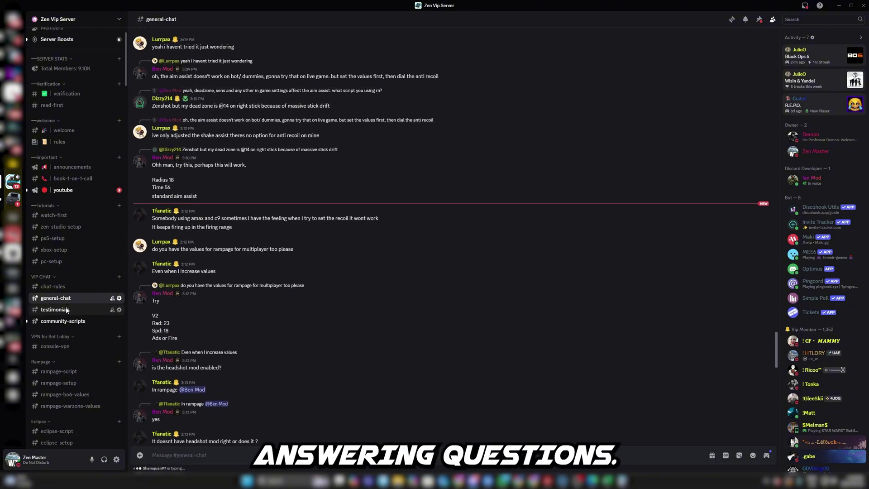
pyautogui.scroll(-1, 66, 311)
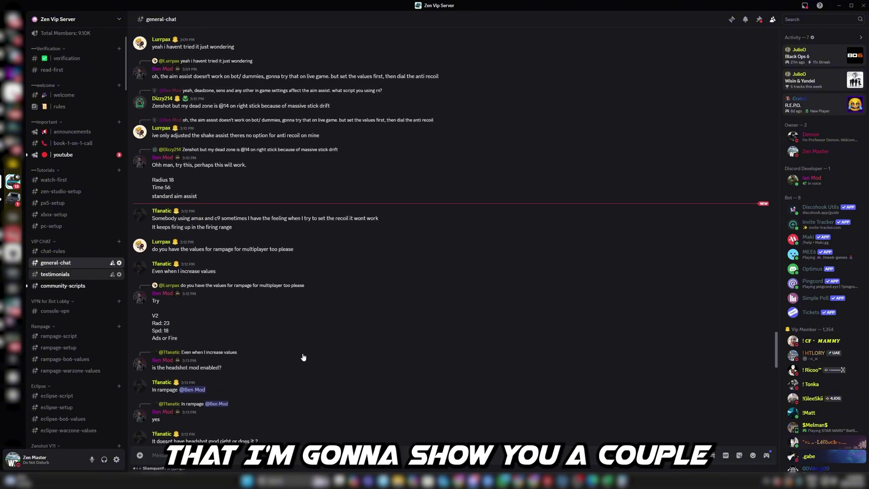
# - Read through the member feedback in the Zen Vip Server's testimonials channel
pyautogui.hotkey('alt', 'Down')
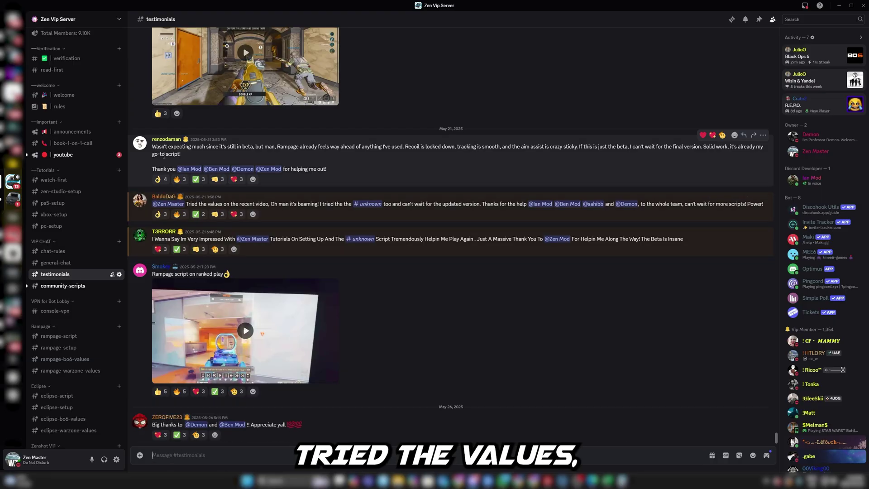
pyautogui.scroll(15, 370, 319)
pyautogui.scroll(15, 373, 294)
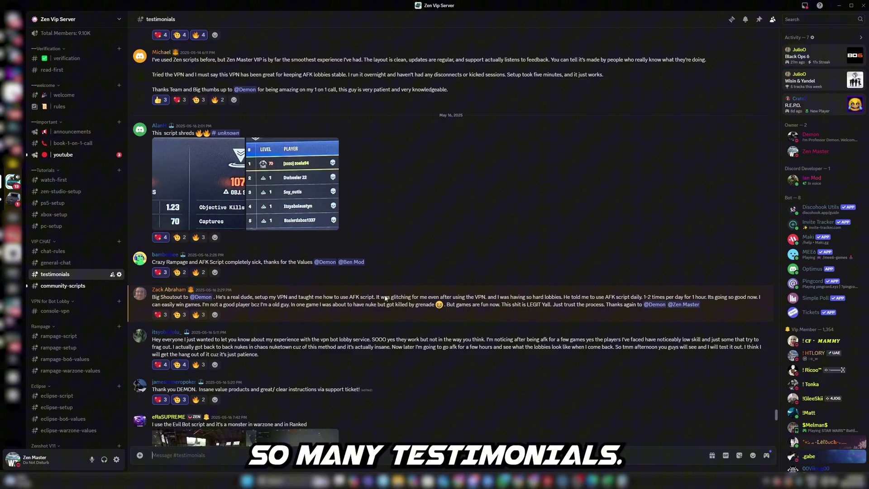
pyautogui.scroll(-8, 78, 285)
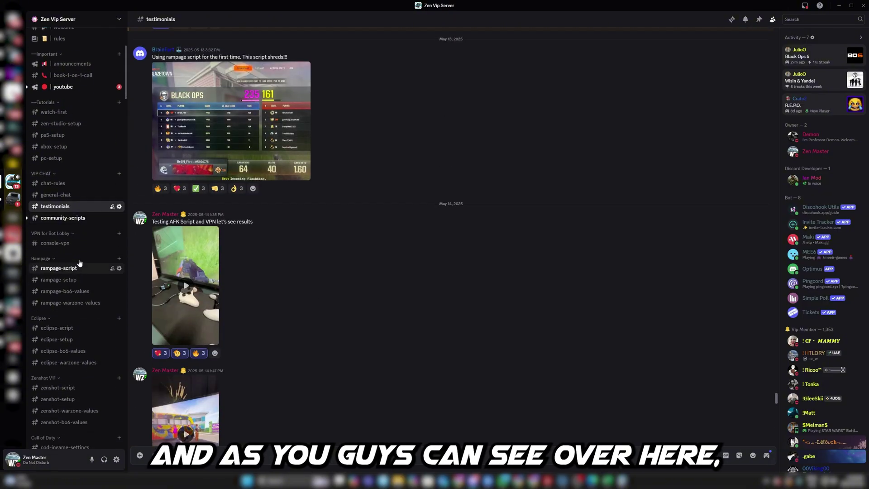
pyautogui.scroll(-12, 61, 244)
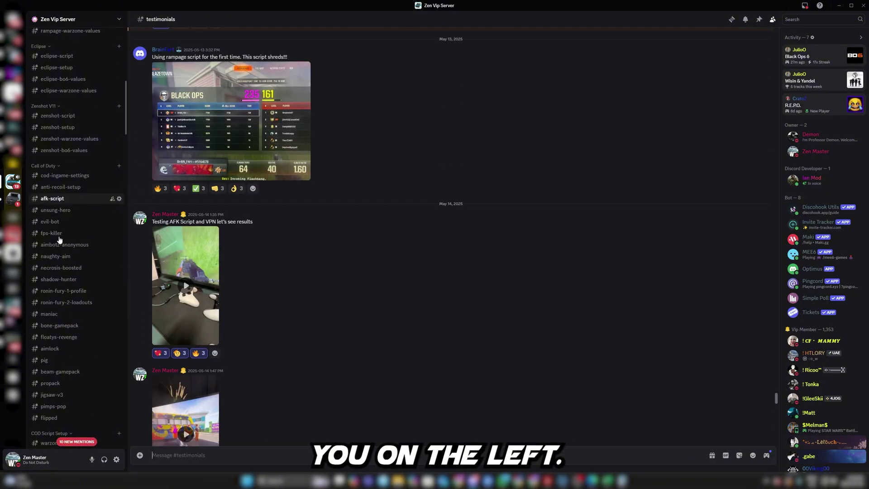
pyautogui.scroll(-15, 68, 277)
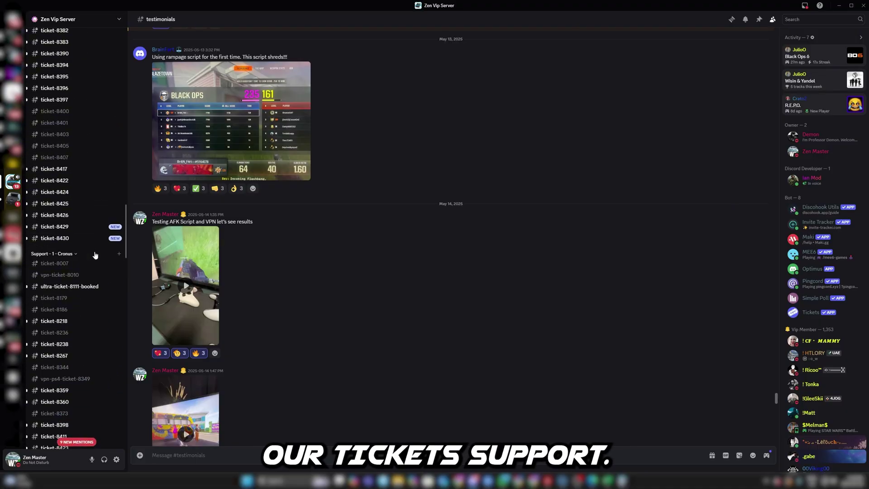
pyautogui.scroll(-15, 66, 271)
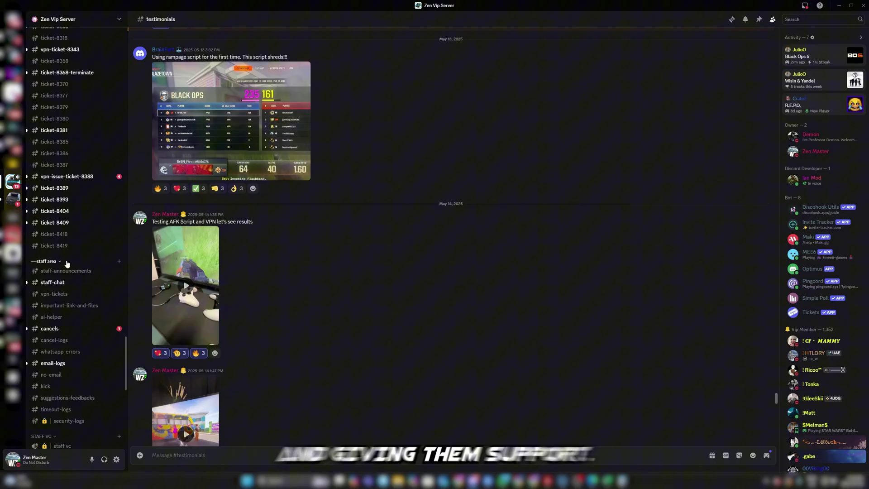
pyautogui.scroll(5, 67, 264)
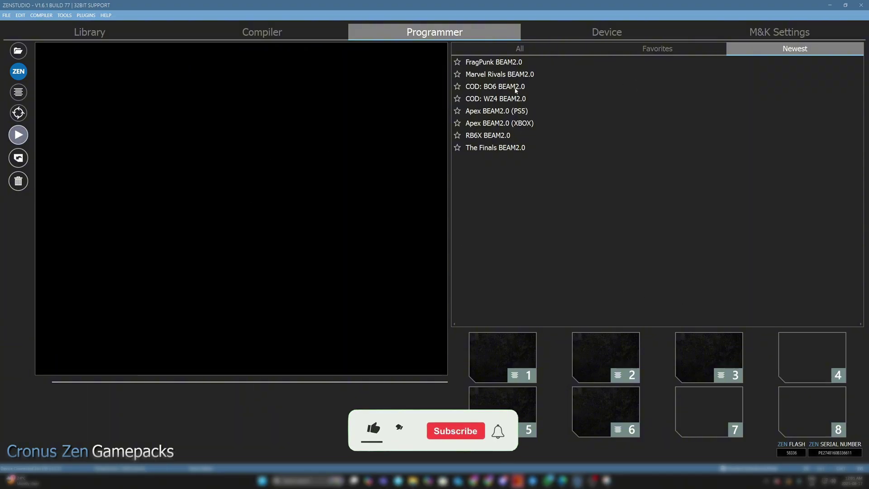
# - In Zen Studio, assign the COD: BO6 BEAM2.0 gamepack to slot 4, keeping its default configuration, and program the device
pyautogui.click(495, 88)
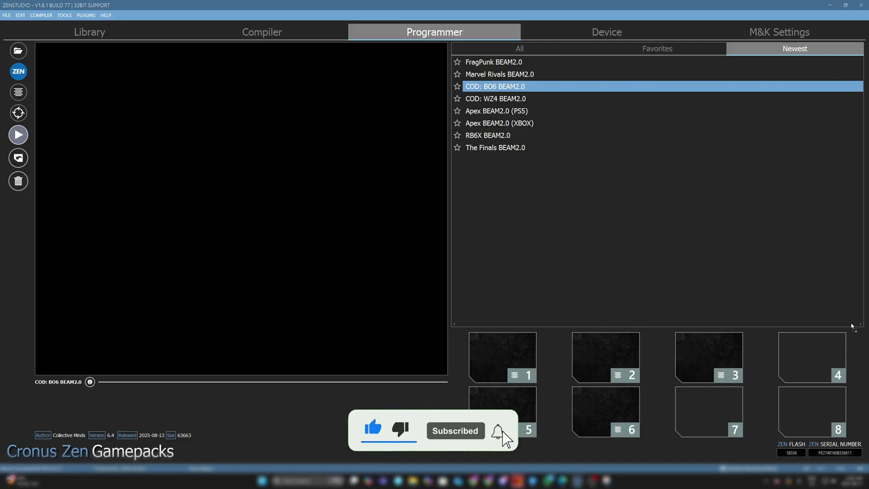
pyautogui.moveTo(851, 326); pyautogui.dragTo(812, 358)
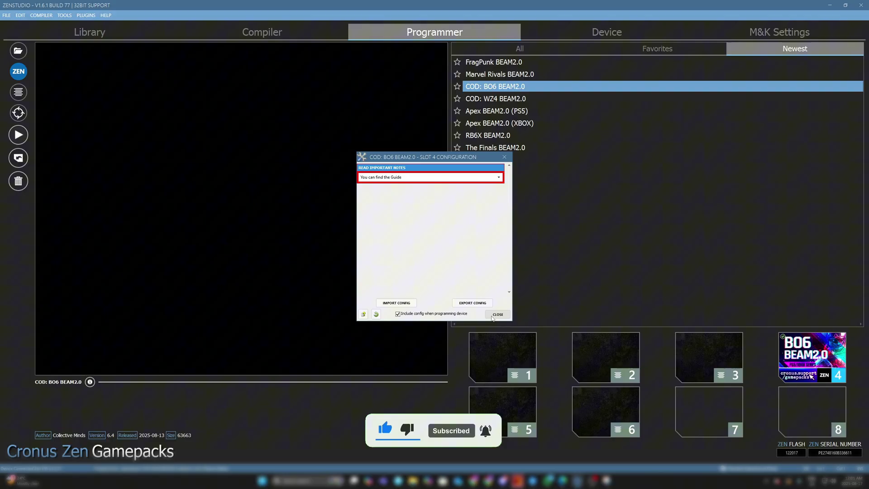
pyautogui.click(497, 313)
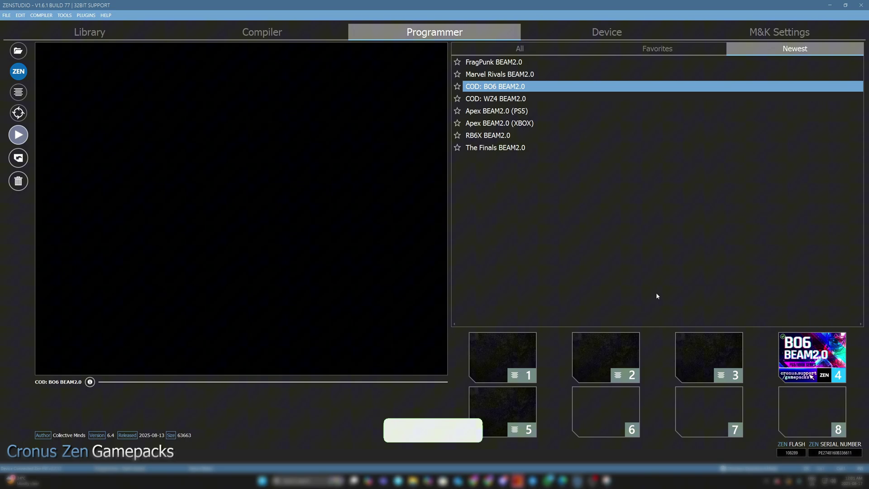
pyautogui.click(19, 134)
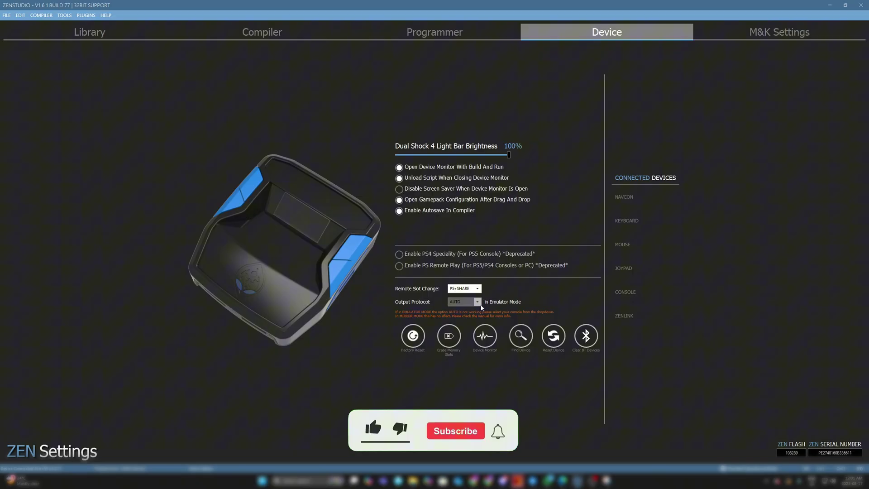
# - Check the emulator-mode Output Protocol choices in the device settings, leave AUTO selected, and return to the Programmer
pyautogui.click(481, 306)
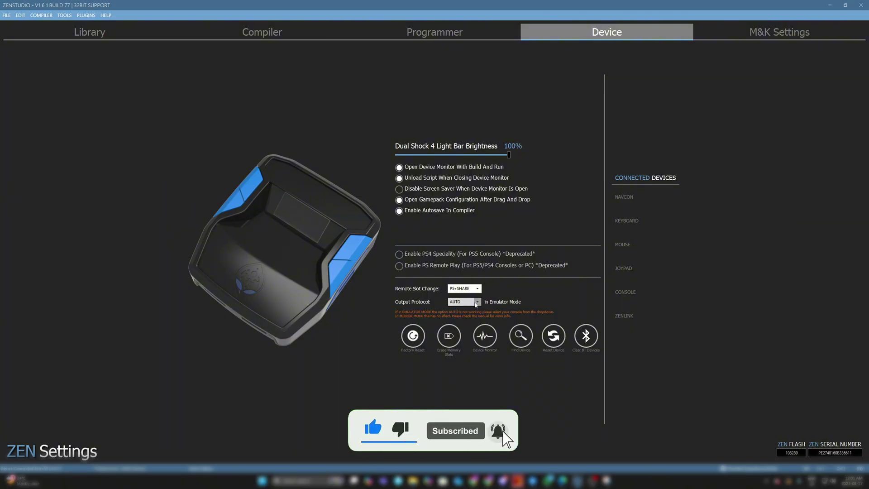
pyautogui.click(475, 304)
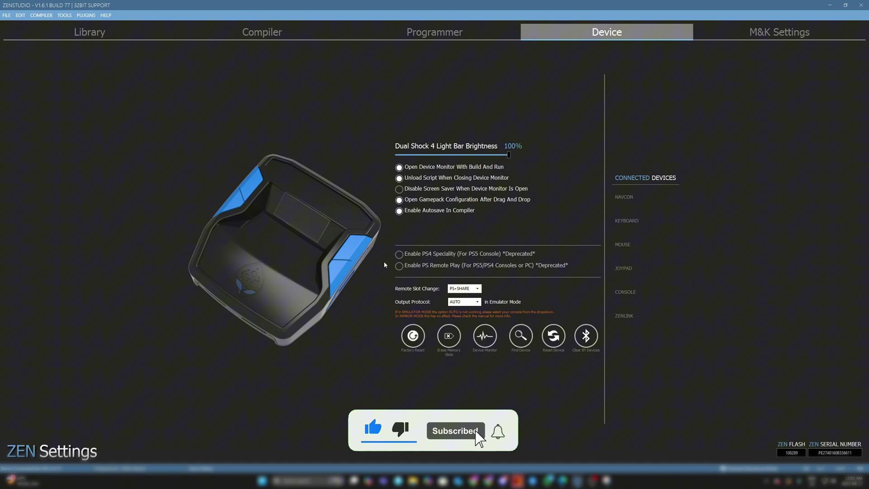
pyautogui.click(497, 32)
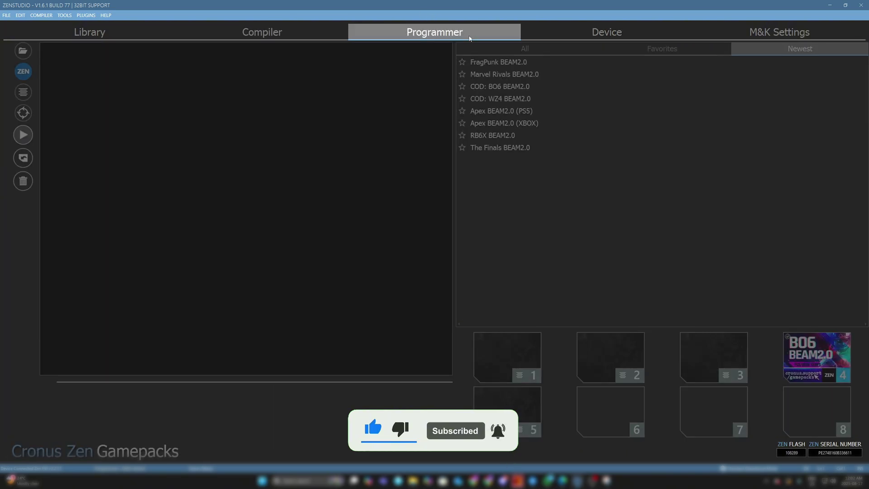
# - Close all the open script files in the GPC Compiler, from Custom Script 4.gpc through Aimbotz 2.0 (5).gpc
pyautogui.click(263, 32)
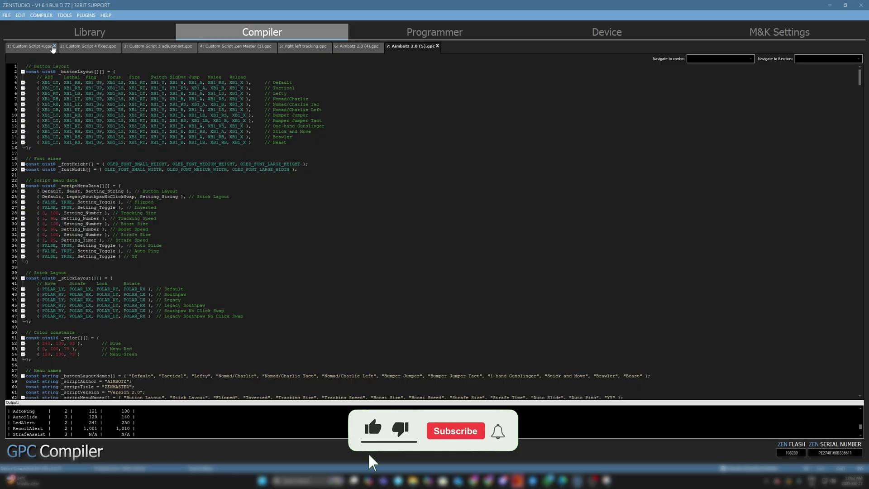
pyautogui.click(54, 46)
pyautogui.click(65, 46)
pyautogui.click(77, 46)
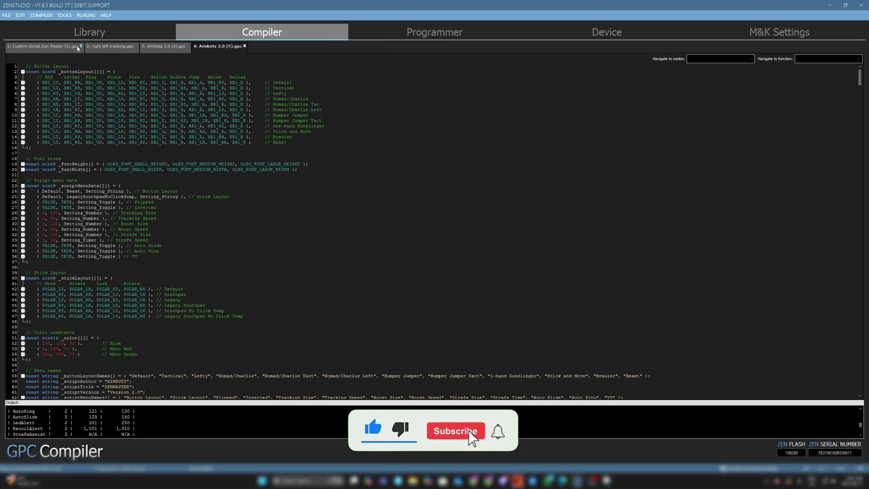
pyautogui.click(80, 46)
pyautogui.click(57, 46)
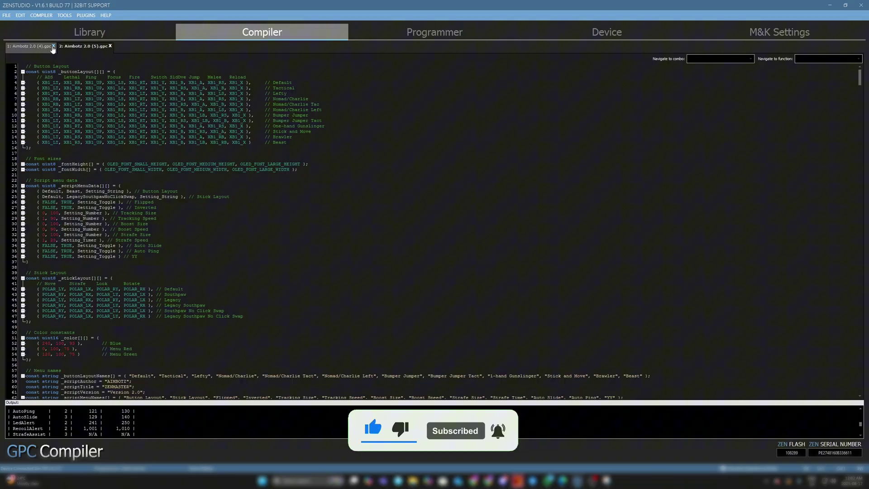
pyautogui.click(53, 47)
pyautogui.click(54, 46)
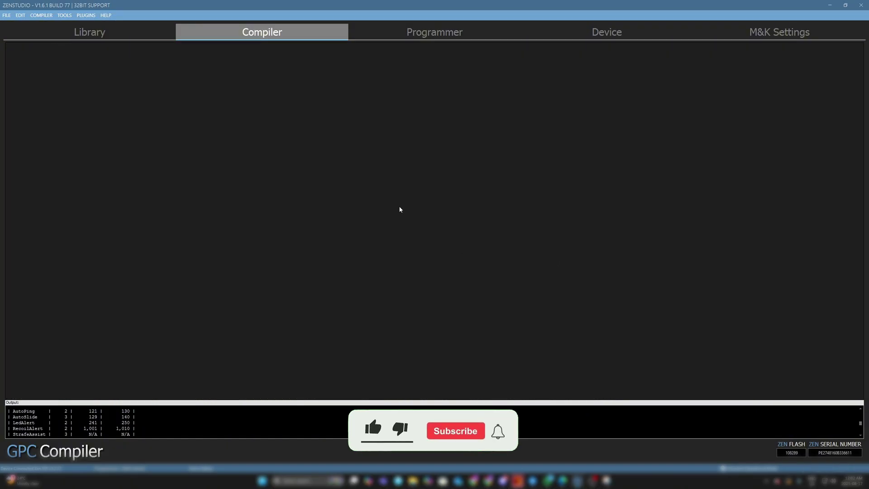
# - Open the script Aimbotz 2.0 (5).gpc from the Downloads folder in the GPC Compiler
pyautogui.click(6, 15)
pyautogui.click(15, 37)
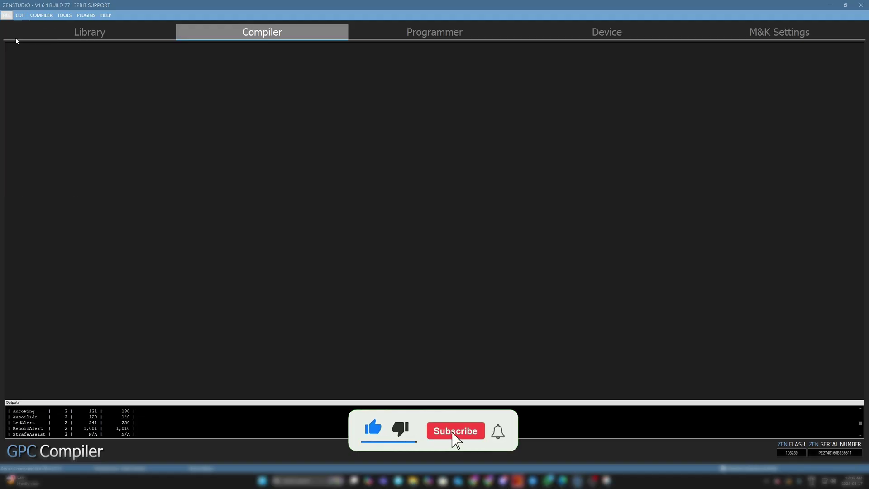
pyautogui.click(28, 155)
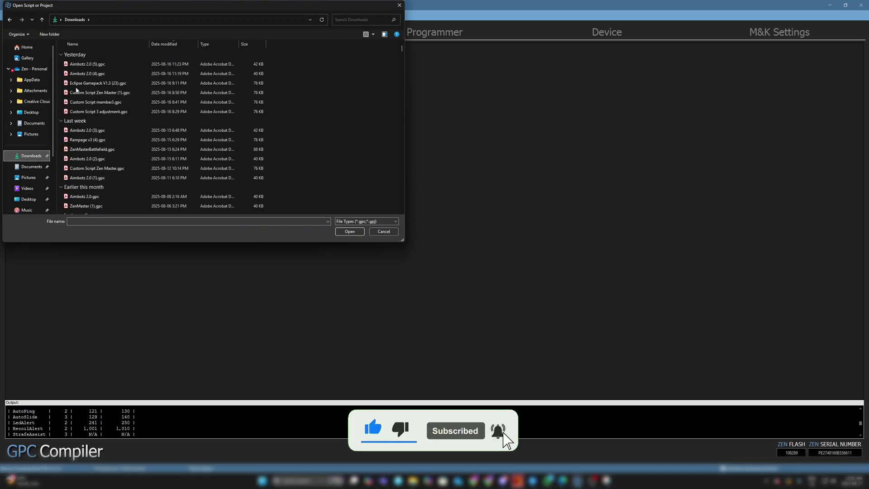
pyautogui.click(108, 63)
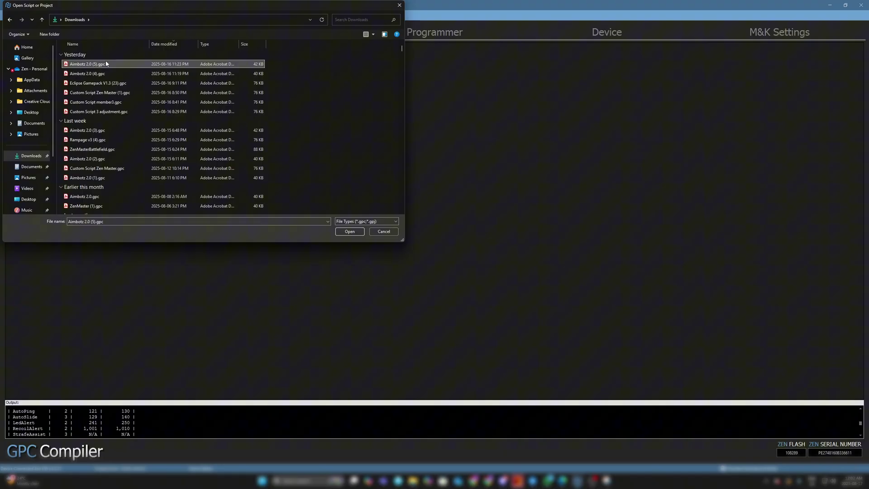
pyautogui.doubleClick(108, 65)
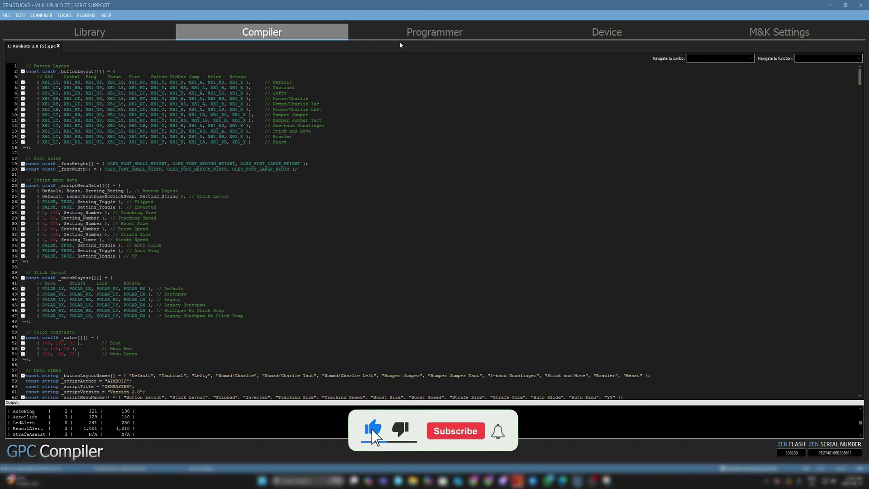
# - Switch to the Programmer's GPC Scripts list and select Aimbotz 2.0 (5).gpc for assignment to a slot
pyautogui.click(434, 32)
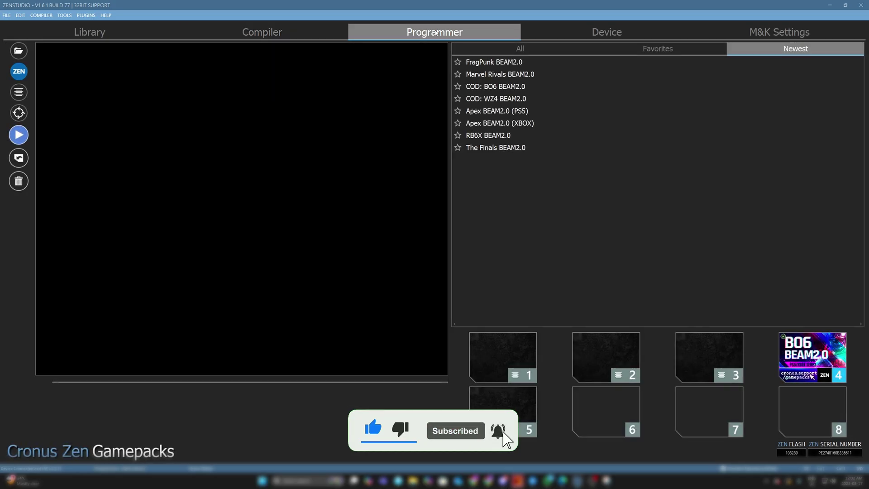
pyautogui.click(17, 91)
pyautogui.click(490, 50)
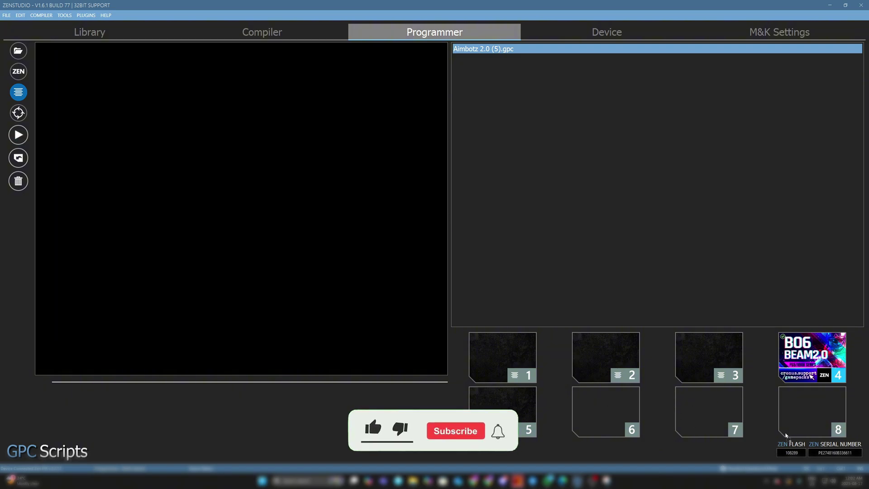